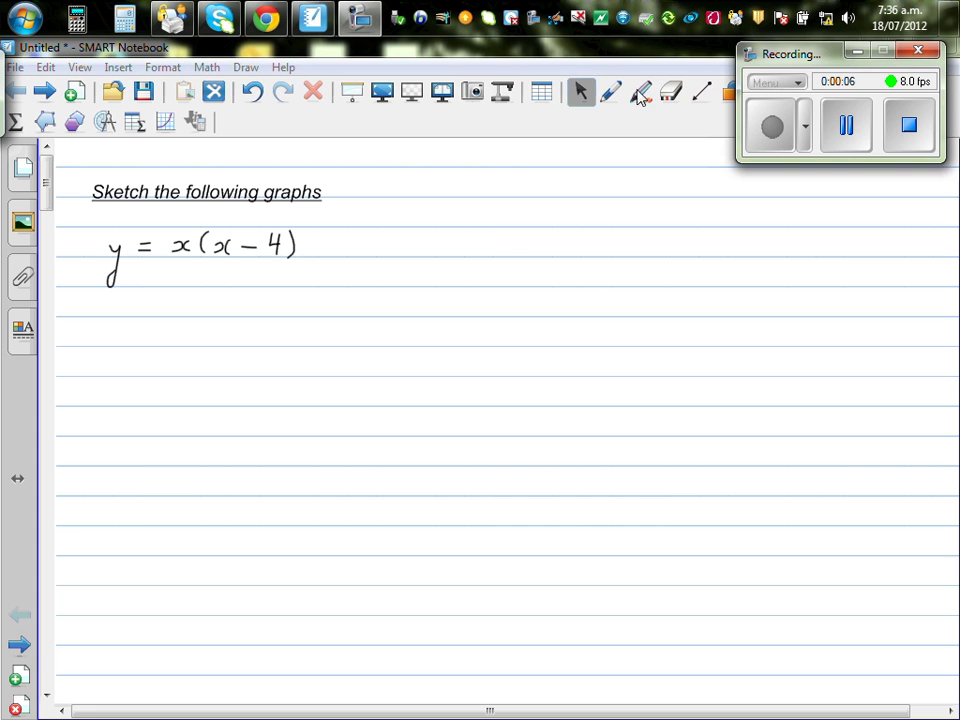
- With the Pen, handwrite and underline "x intercept (y=0)" under the equation, then start "y intercept" beside it
left_click(610, 93)
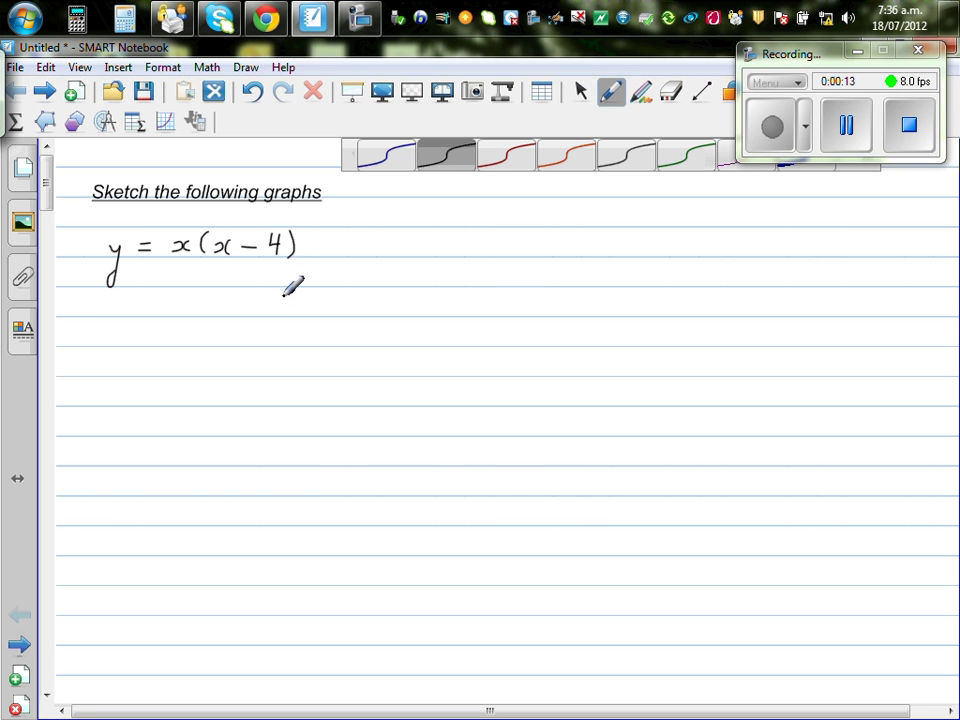
mouse_move(80, 302)
left_mouse_down()
mouse_move(118, 316)
mouse_move(149, 302)
mouse_move(151, 315)
left_mouse_up()
left_click(124, 288)
mouse_move(157, 289)
left_mouse_down()
mouse_move(190, 310)
mouse_move(238, 308)
mouse_move(234, 332)
left_mouse_up()
mouse_move(236, 300)
left_mouse_down()
mouse_move(267, 290)
mouse_move(277, 313)
mouse_move(293, 310)
left_mouse_up()
mouse_move(303, 296)
left_mouse_down()
mouse_move(294, 342)
mouse_move(343, 299)
mouse_move(362, 318)
left_mouse_up()
left_click_drag(80, 331, 366, 330)
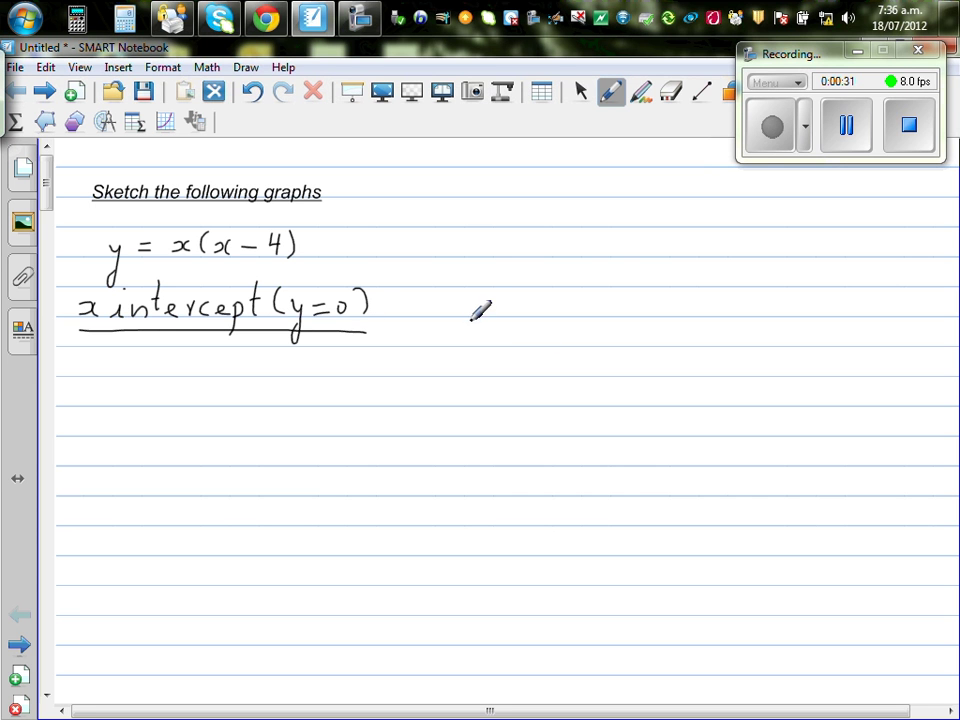
left_click_drag(476, 300, 473, 340)
mouse_move(508, 298)
left_mouse_down()
mouse_move(543, 280)
mouse_move(540, 311)
mouse_move(545, 289)
mouse_move(577, 284)
mouse_move(556, 307)
mouse_move(641, 330)
left_mouse_up()
- Finish and underline the "yintercept(x=0)" heading, then write and underline "Vertex" at the right
mouse_move(664, 289)
left_mouse_down()
mouse_move(661, 316)
mouse_move(731, 316)
left_mouse_up()
left_click_drag(472, 330, 716, 324)
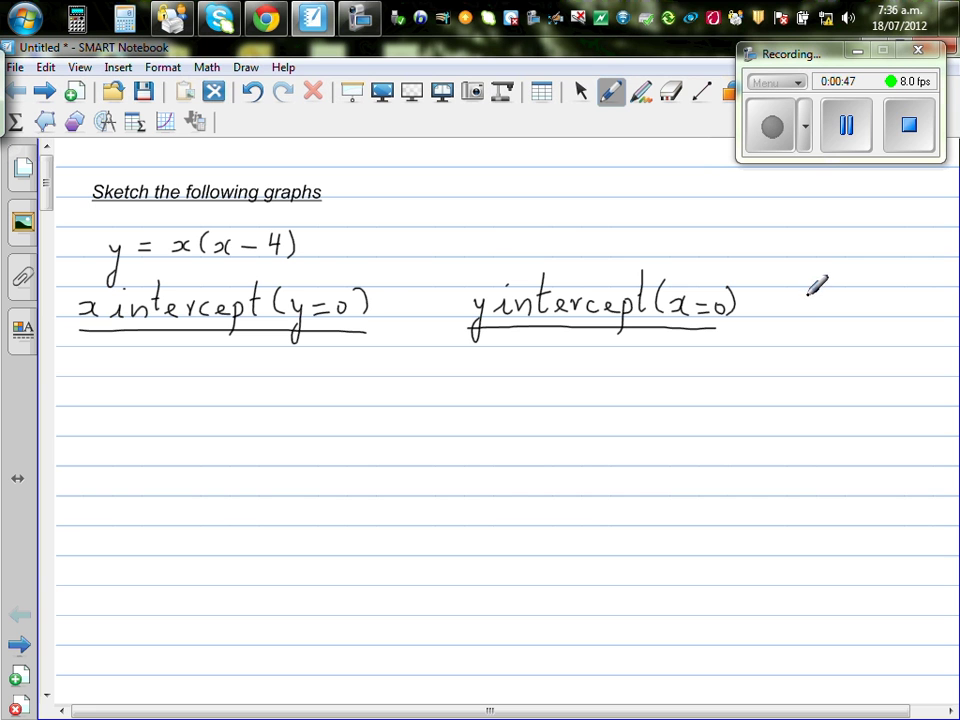
mouse_move(806, 290)
left_mouse_down()
mouse_move(835, 308)
mouse_move(846, 299)
mouse_move(855, 310)
mouse_move(860, 299)
mouse_move(865, 310)
mouse_move(898, 314)
left_mouse_up()
left_click_drag(806, 321, 898, 319)
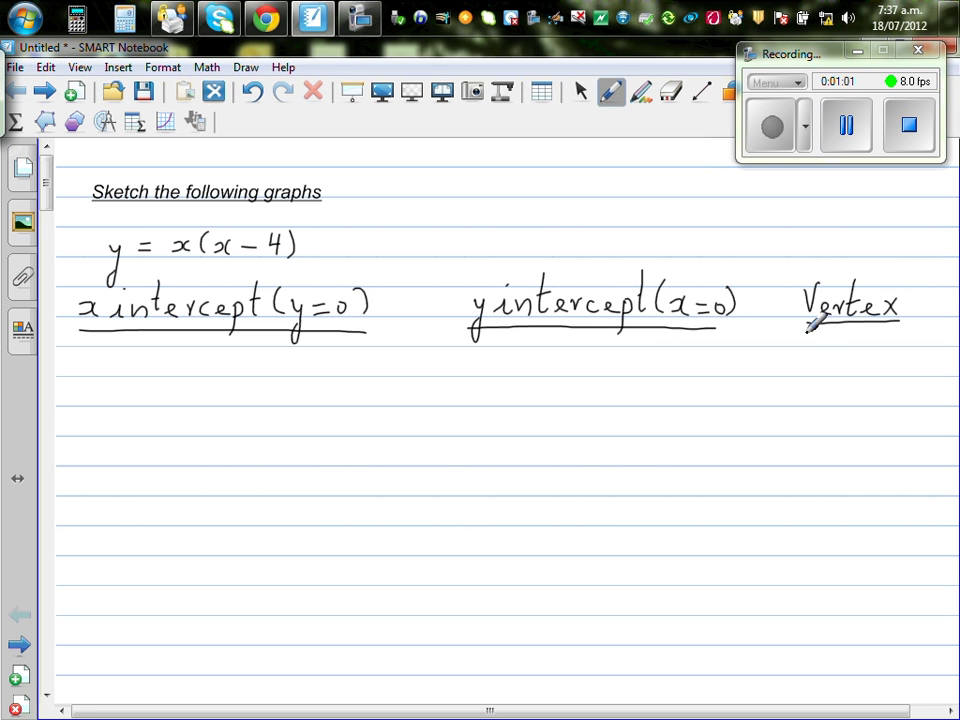
- Under Vertex, write "xv = Halfway between x-intercept"
mouse_move(790, 351)
left_mouse_down()
mouse_move(813, 368)
mouse_move(821, 357)
left_mouse_up()
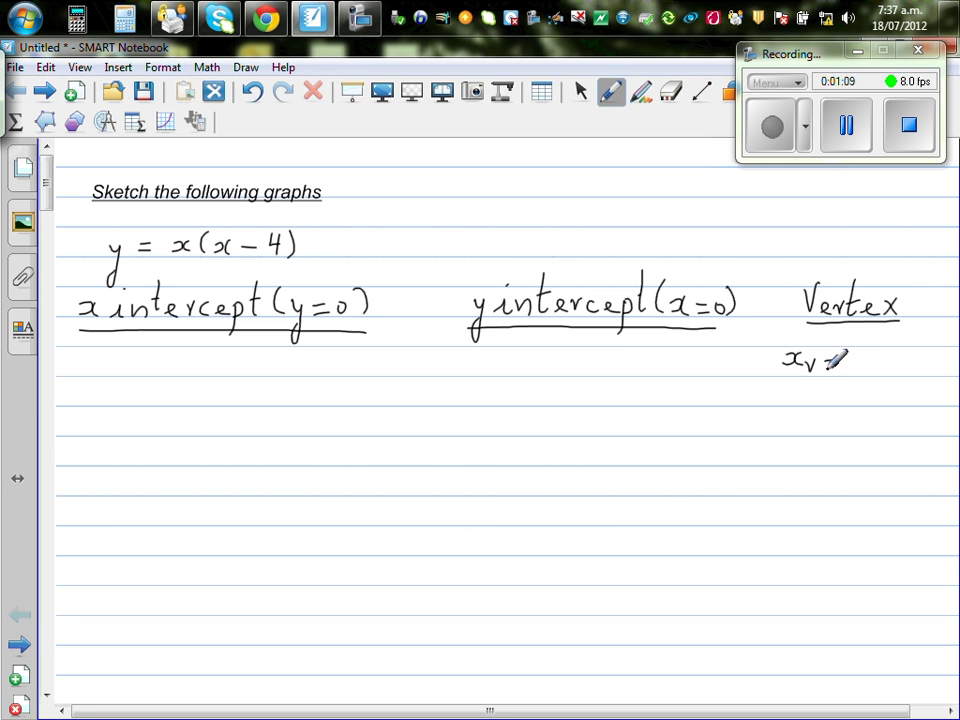
mouse_move(847, 353)
left_mouse_down()
mouse_move(889, 350)
mouse_move(888, 369)
mouse_move(893, 354)
mouse_move(937, 359)
mouse_move(936, 395)
left_mouse_up()
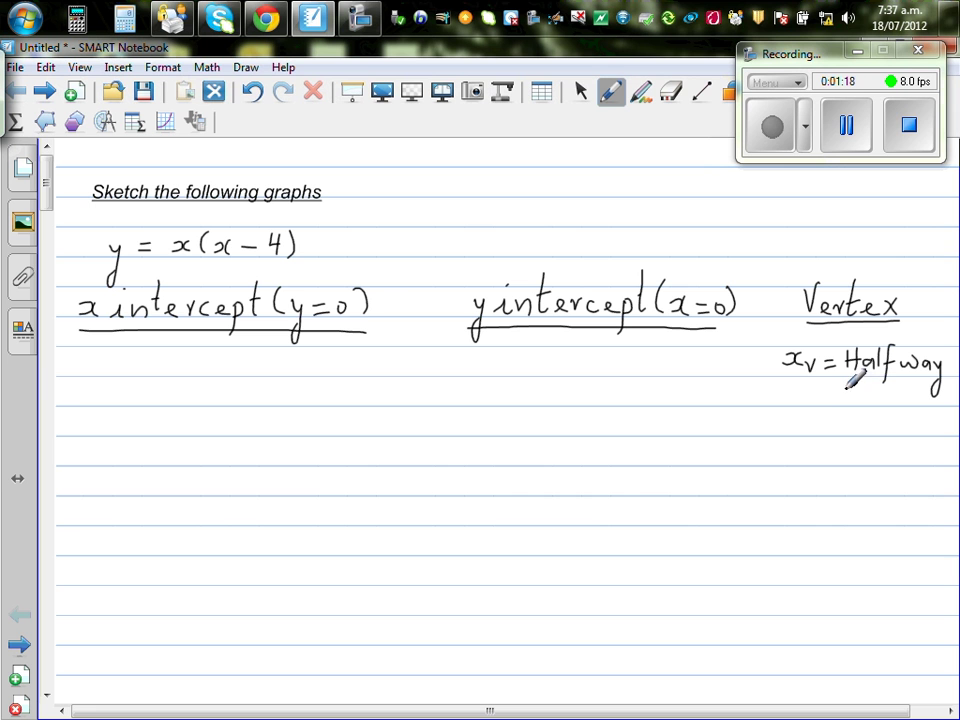
mouse_move(849, 386)
left_mouse_down()
mouse_move(872, 407)
mouse_move(878, 382)
mouse_move(878, 403)
mouse_move(956, 402)
left_mouse_up()
left_click_drag(846, 420, 848, 432)
left_click_drag(861, 420, 862, 431)
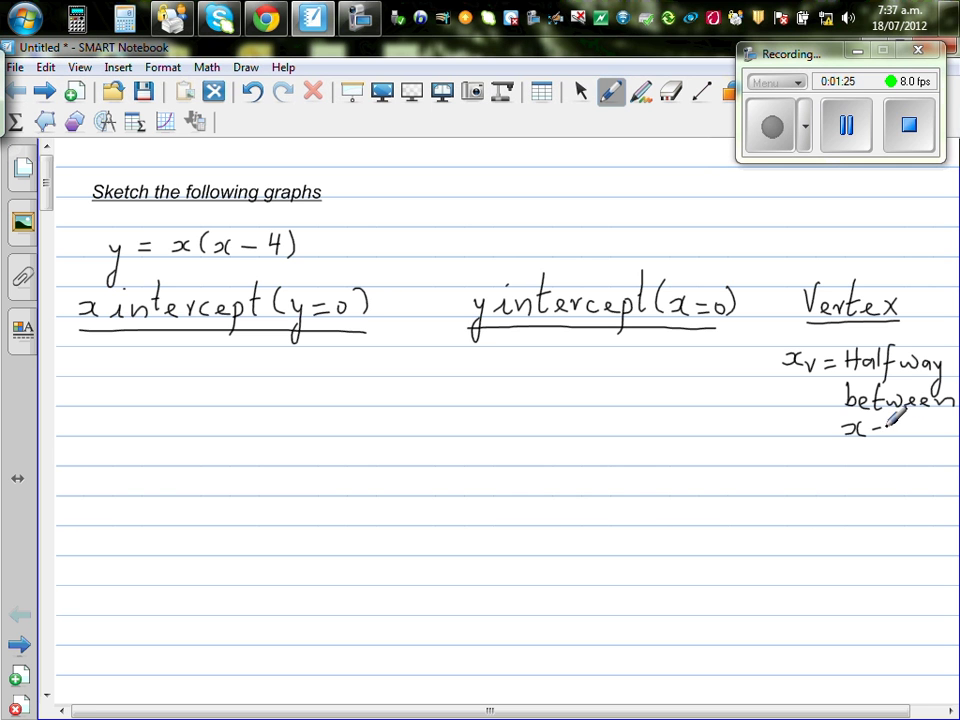
left_click_drag(896, 424, 941, 430)
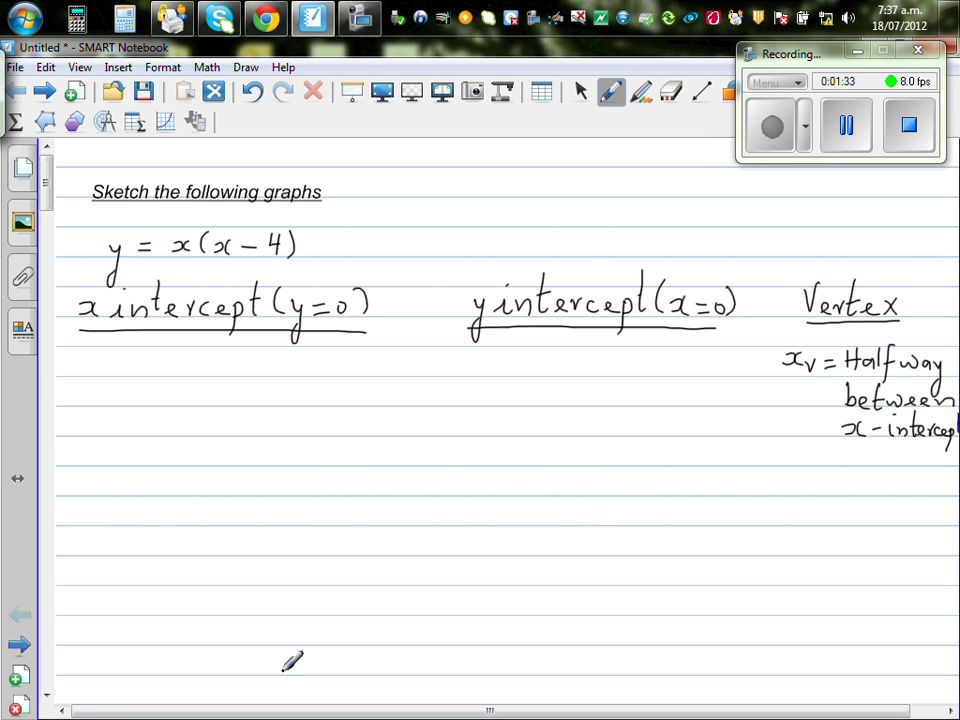
left_click_drag(284, 714, 338, 711)
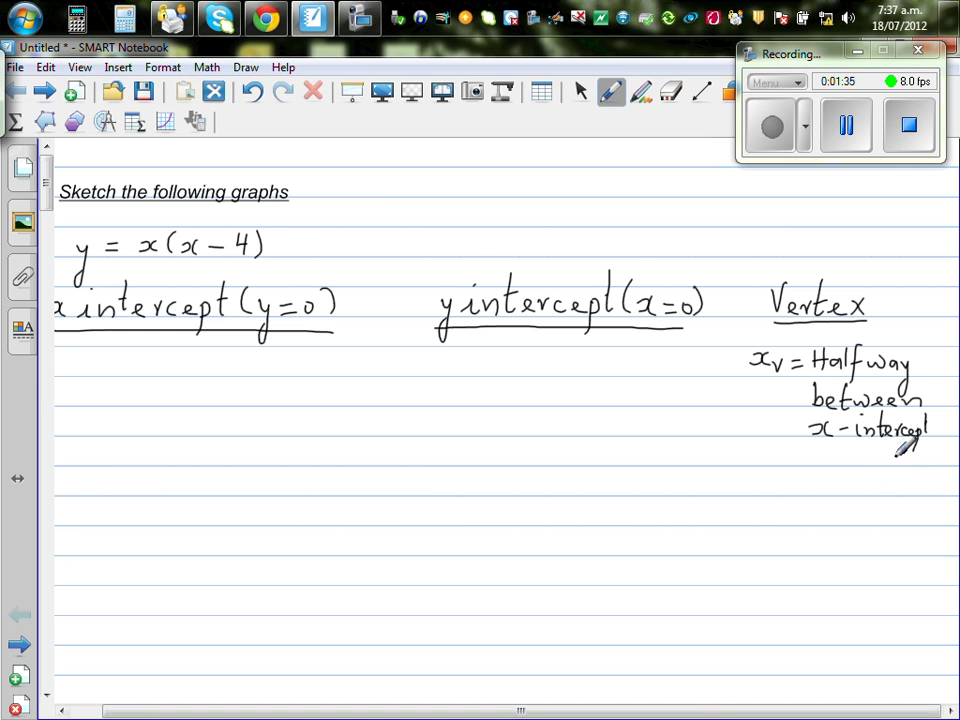
left_click_drag(929, 409, 934, 424)
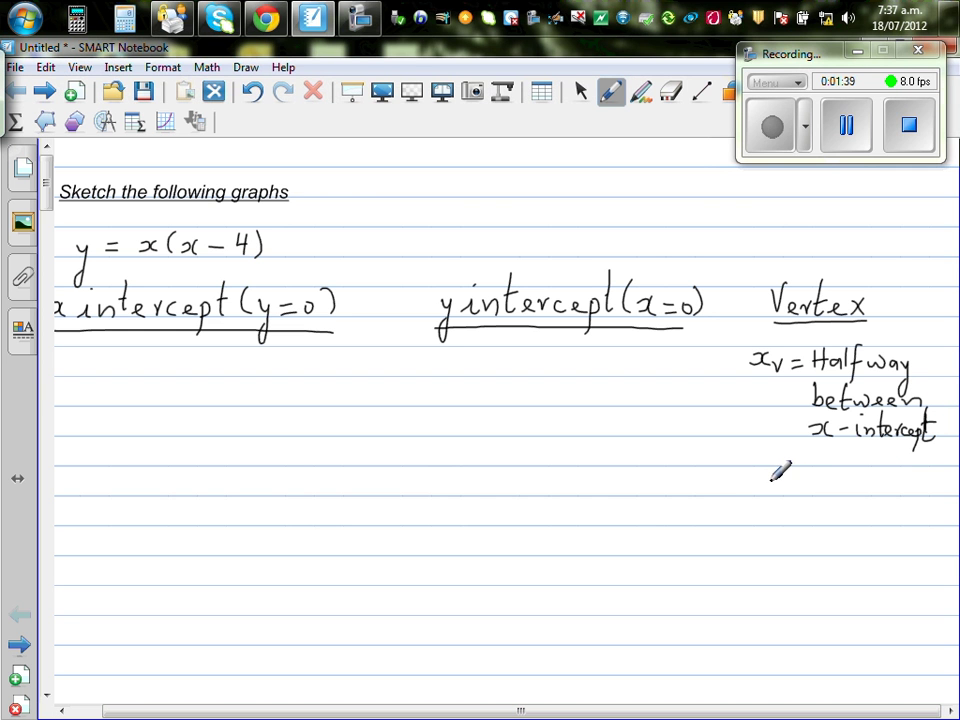
- Write "xv = -b/2a" below it, then begin "y = ax²+bx+c"
mouse_move(758, 476)
left_mouse_down()
mouse_move(785, 506)
mouse_move(792, 488)
mouse_move(852, 487)
mouse_move(868, 492)
mouse_move(866, 503)
mouse_move(895, 494)
mouse_move(881, 519)
mouse_move(905, 516)
left_mouse_up()
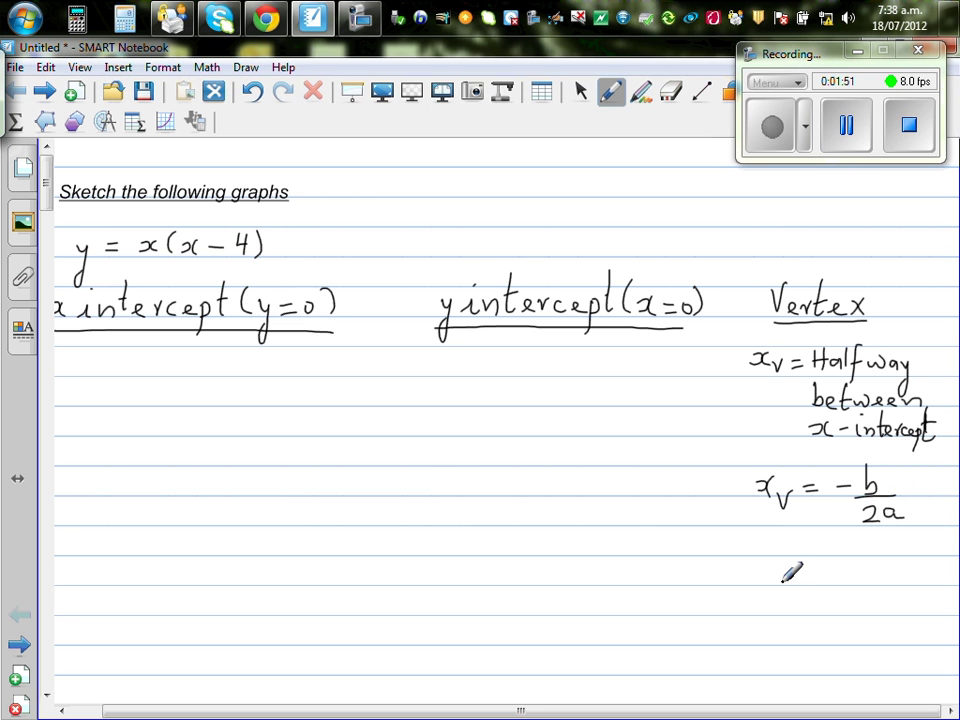
mouse_move(769, 571)
left_mouse_down()
mouse_move(838, 579)
mouse_move(826, 580)
mouse_move(856, 568)
mouse_move(868, 572)
mouse_move(862, 582)
mouse_move(935, 581)
left_mouse_up()
left_click_drag(235, 713, 203, 713)
mouse_move(48, 193)
left_mouse_down()
mouse_move(48, 210)
mouse_move(43, 175)
left_mouse_up()
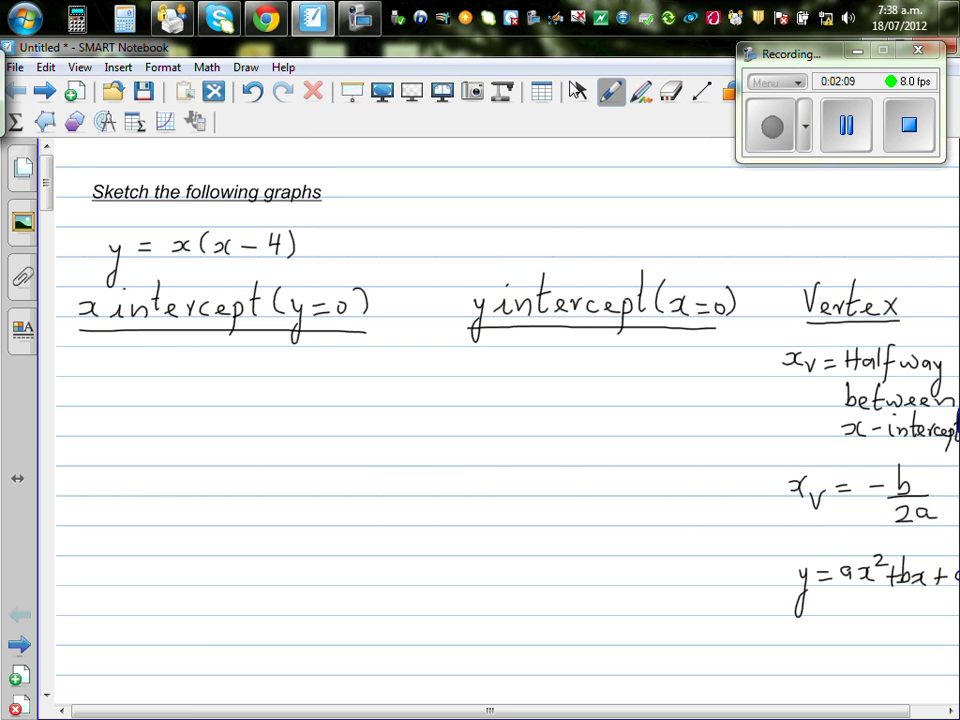
- Switch to the orange pen and write 0 = x(x-4) under the x intercept heading
left_click(614, 92)
left_click(560, 168)
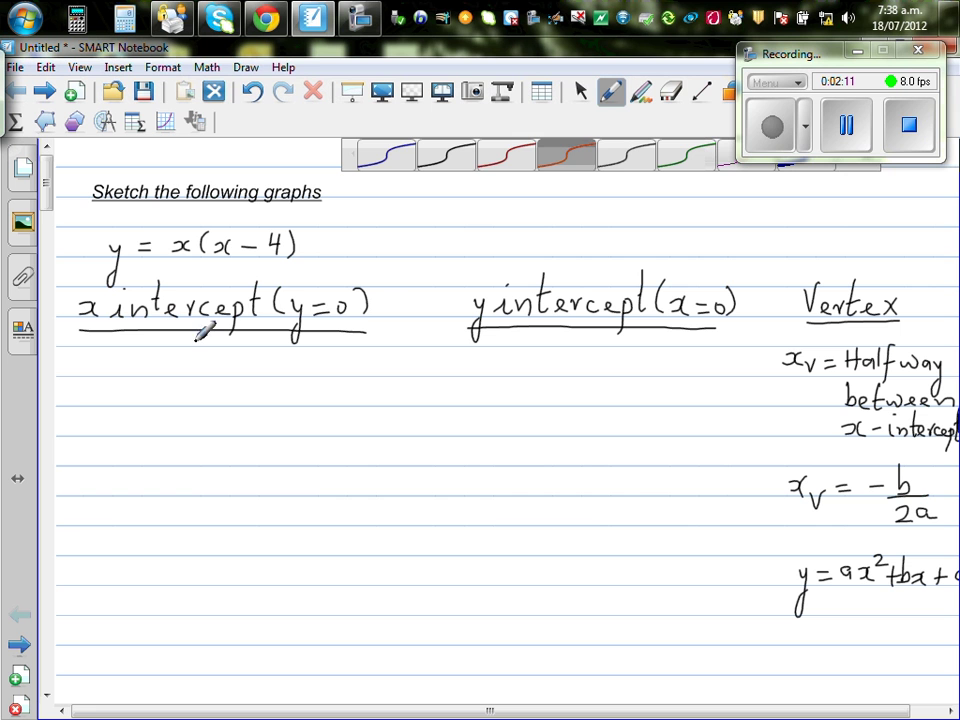
mouse_move(90, 355)
left_mouse_down()
mouse_move(126, 367)
mouse_move(168, 367)
mouse_move(178, 355)
mouse_move(196, 366)
mouse_move(276, 372)
left_mouse_up()
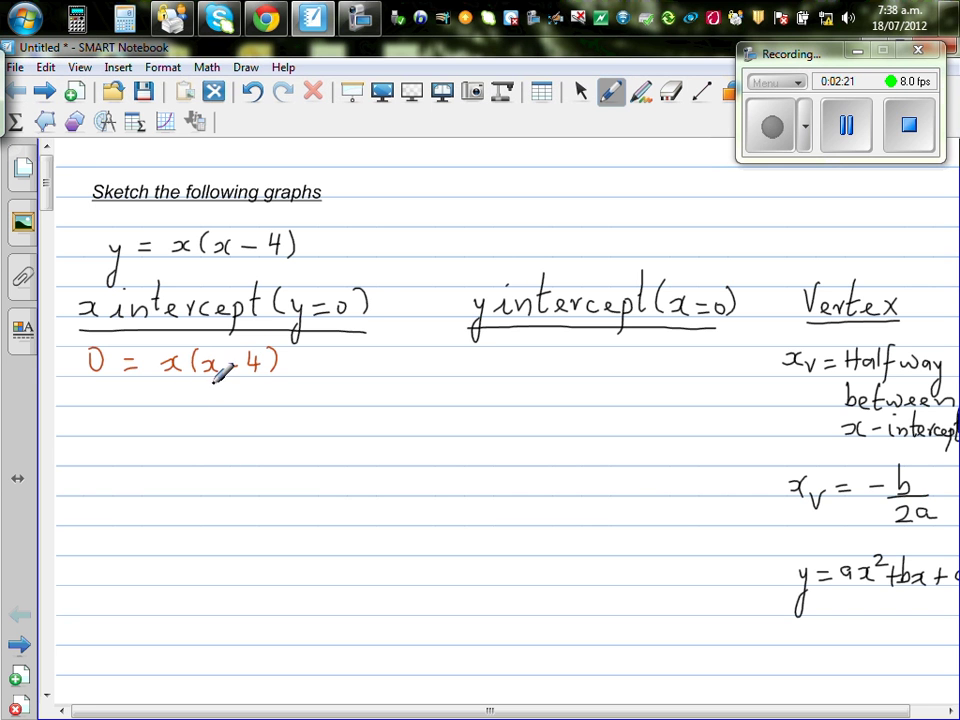
- Write the solutions x = 0 and x = 4, underline x-4, and box the answers
mouse_move(80, 417)
left_mouse_down()
mouse_move(84, 430)
mouse_move(108, 420)
left_mouse_up()
left_click_drag(92, 428, 135, 418)
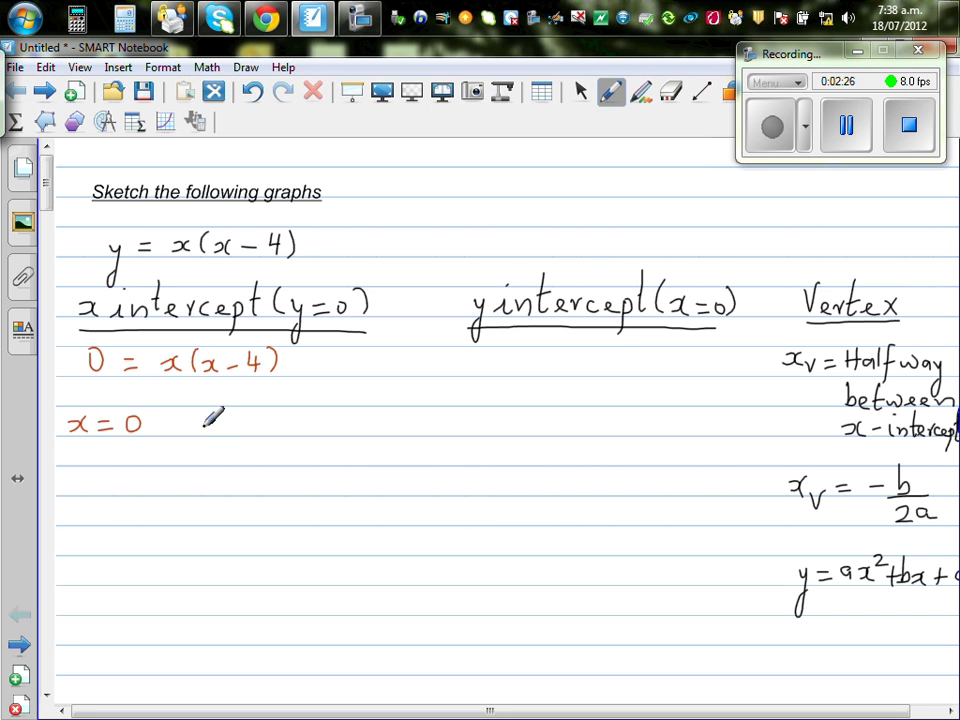
mouse_move(205, 419)
left_mouse_down()
mouse_move(262, 427)
mouse_move(252, 432)
mouse_move(297, 434)
left_mouse_up()
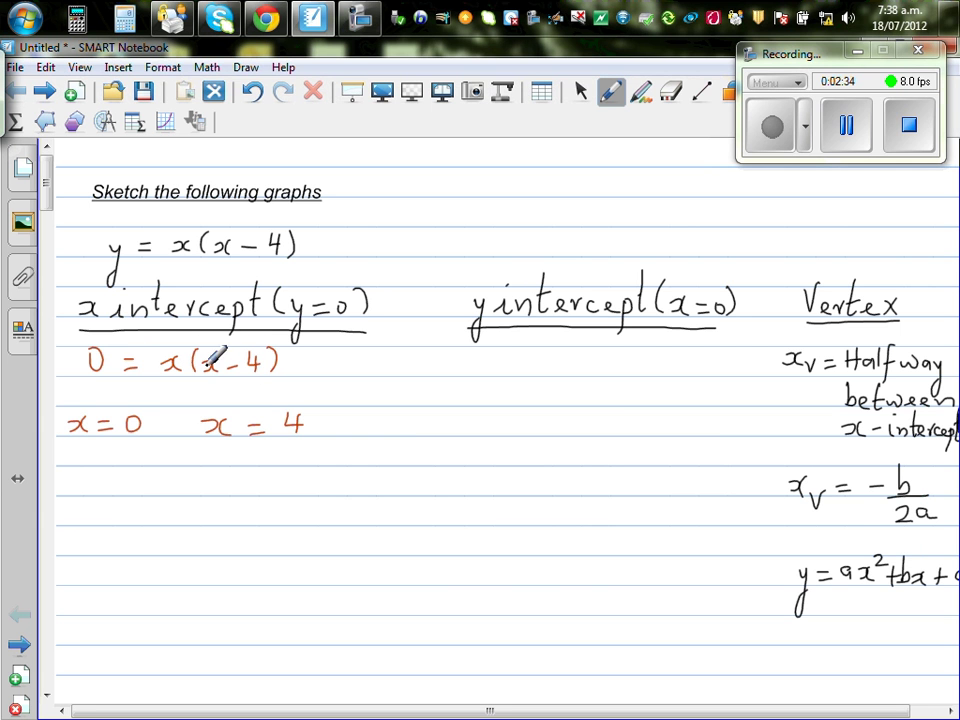
left_click_drag(206, 377, 260, 375)
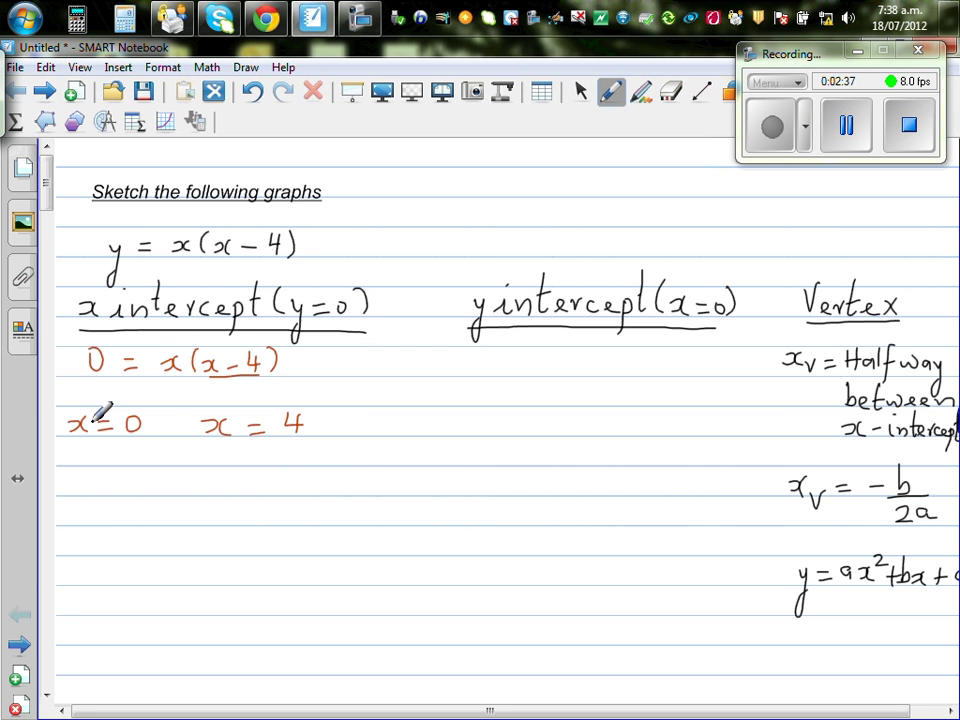
mouse_move(68, 402)
left_mouse_down()
mouse_move(70, 432)
mouse_move(262, 444)
mouse_move(316, 375)
mouse_move(257, 394)
mouse_move(66, 396)
left_mouse_up()
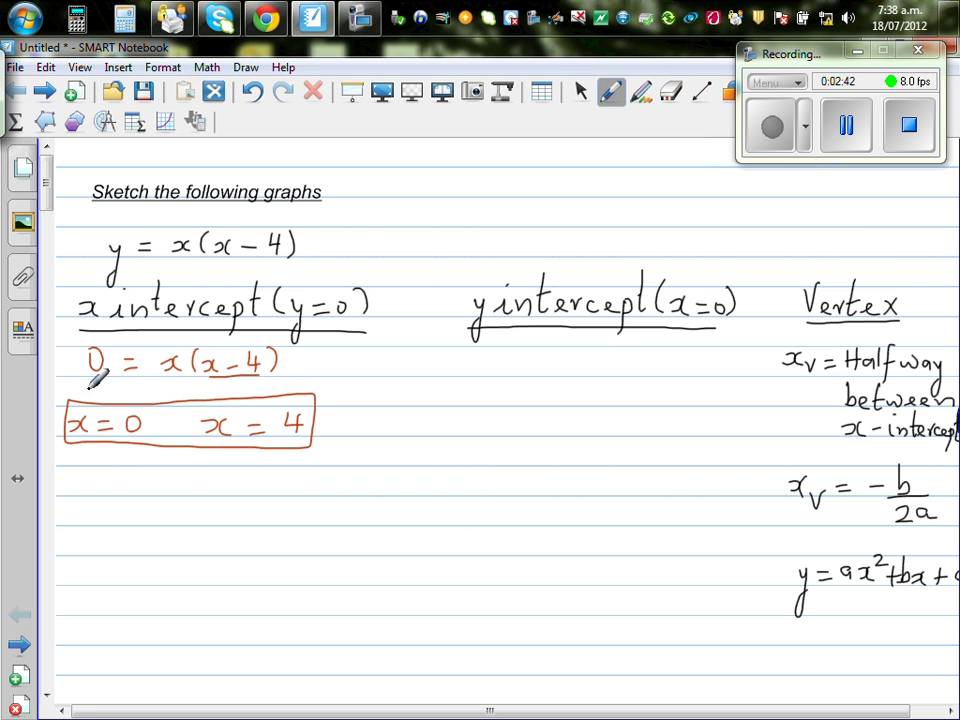
- Switch to the blue pen and write y = 0(0-4) = 0(-4) under the y intercept heading
left_click(612, 95)
left_click(380, 160)
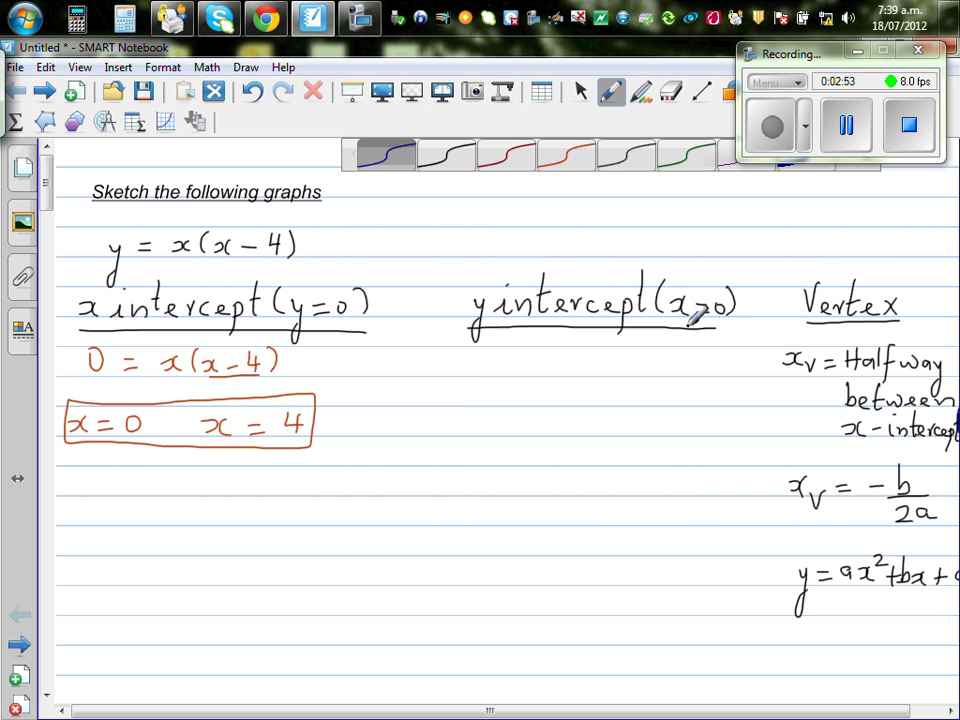
left_click_drag(470, 358, 462, 408)
mouse_move(487, 369)
left_mouse_down()
mouse_move(532, 360)
mouse_move(571, 370)
mouse_move(566, 357)
mouse_move(628, 374)
left_mouse_up()
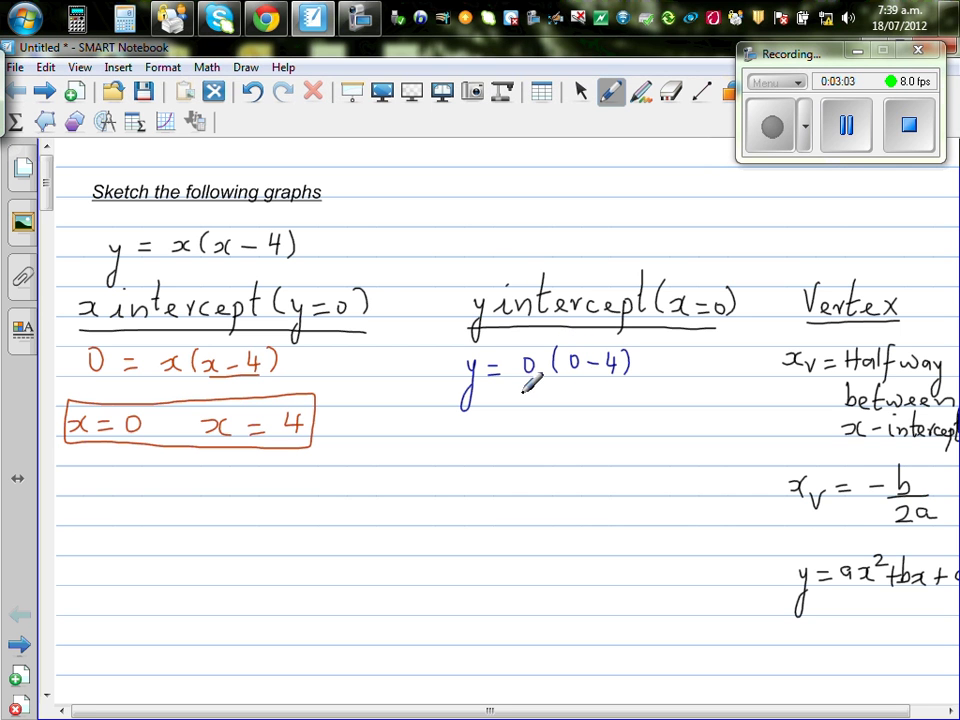
mouse_move(498, 393)
left_mouse_down()
mouse_move(516, 400)
mouse_move(547, 390)
mouse_move(565, 401)
mouse_move(601, 398)
mouse_move(596, 404)
mouse_move(579, 390)
mouse_move(593, 390)
mouse_move(611, 404)
left_mouse_up()
- Erase the slip and write the result y = 0 below
left_click(684, 90)
left_click(612, 91)
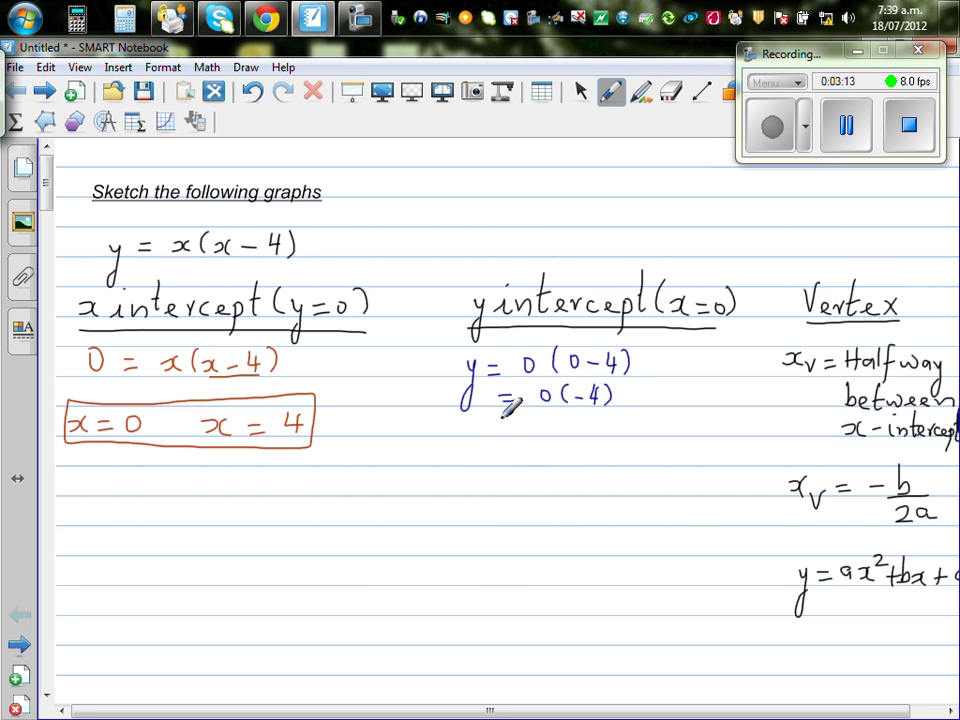
left_click_drag(489, 424, 497, 433)
mouse_move(501, 421)
left_mouse_down()
mouse_move(489, 468)
mouse_move(517, 427)
mouse_move(529, 433)
left_mouse_up()
left_click_drag(544, 421, 548, 429)
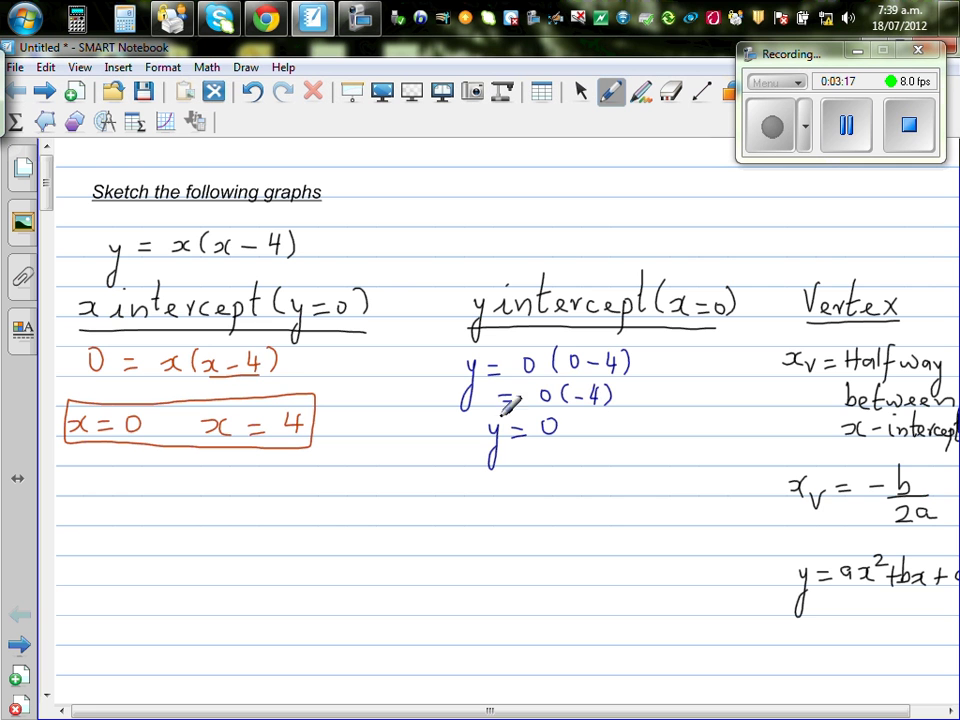